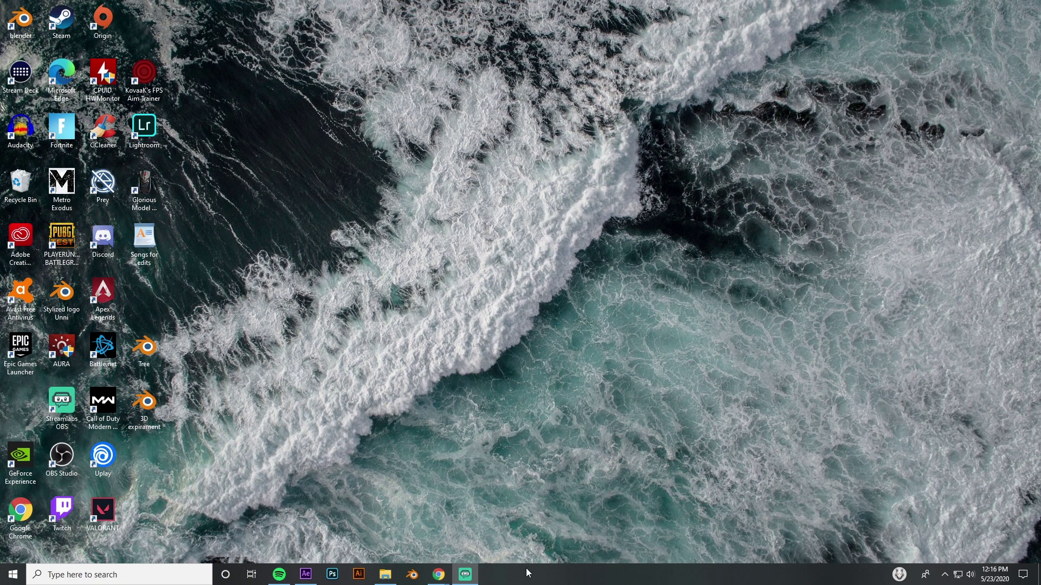
- Bring Comp 1 back on screen, preview the Fortnite bridge footage, and select its layer
{"action": "left_click", "coordinate": [306, 574]}
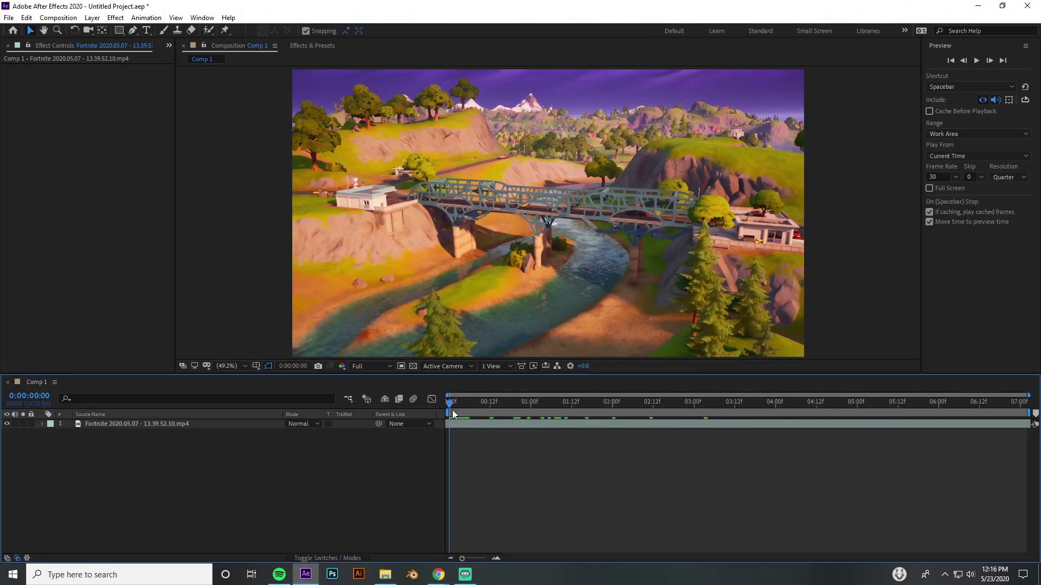
{"action": "left_click_drag", "start_coordinate": [520, 404], "coordinate": [448, 451]}
{"action": "left_click_drag", "start_coordinate": [454, 404], "coordinate": [396, 425]}
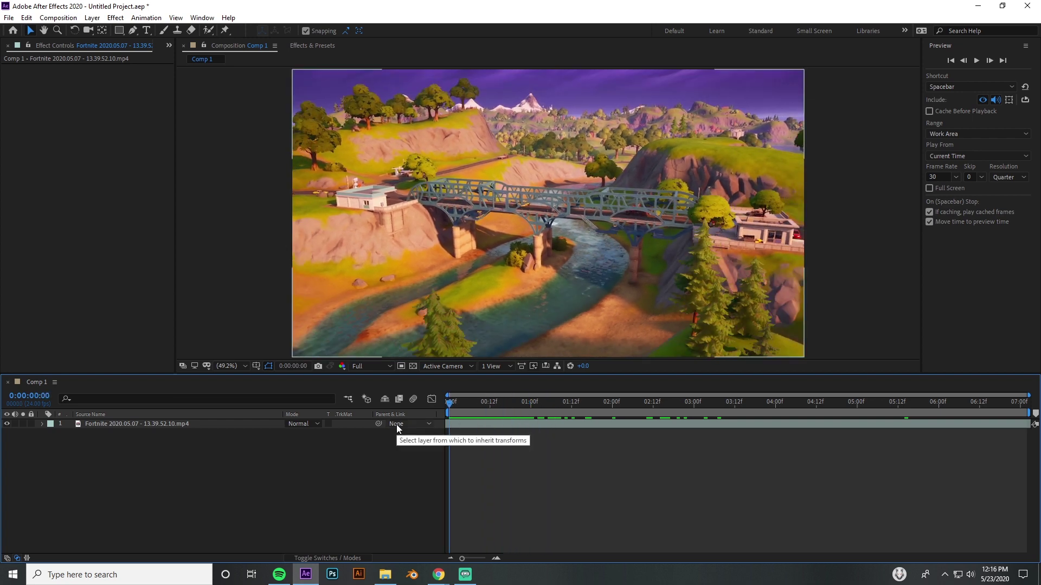
{"action": "left_click", "coordinate": [484, 425]}
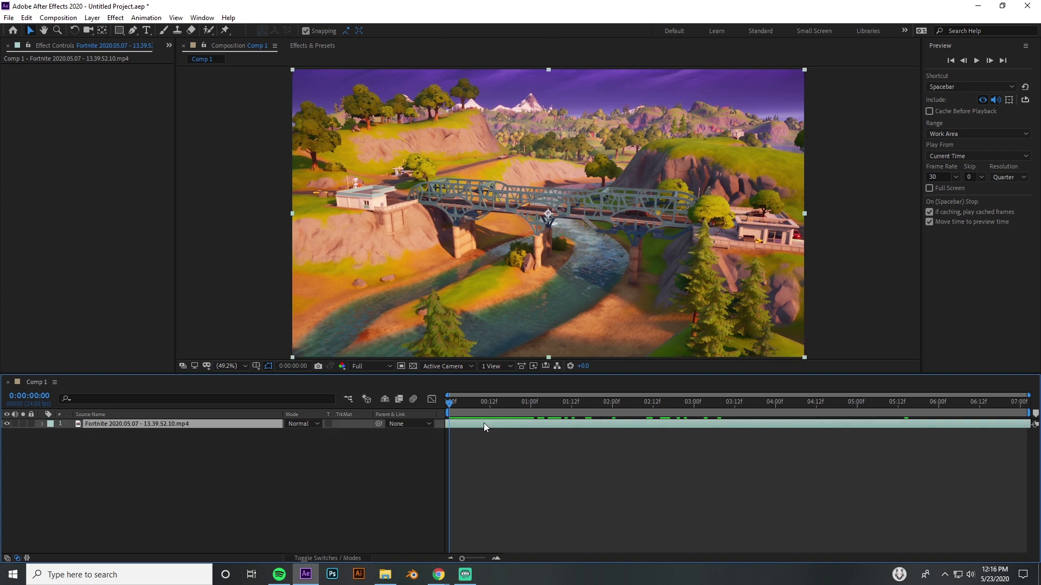
- Create a new adjustment layer above the Fortnite footage with Ctrl+Alt+Y
{"action": "key", "text": "ctrl+alt+y"}
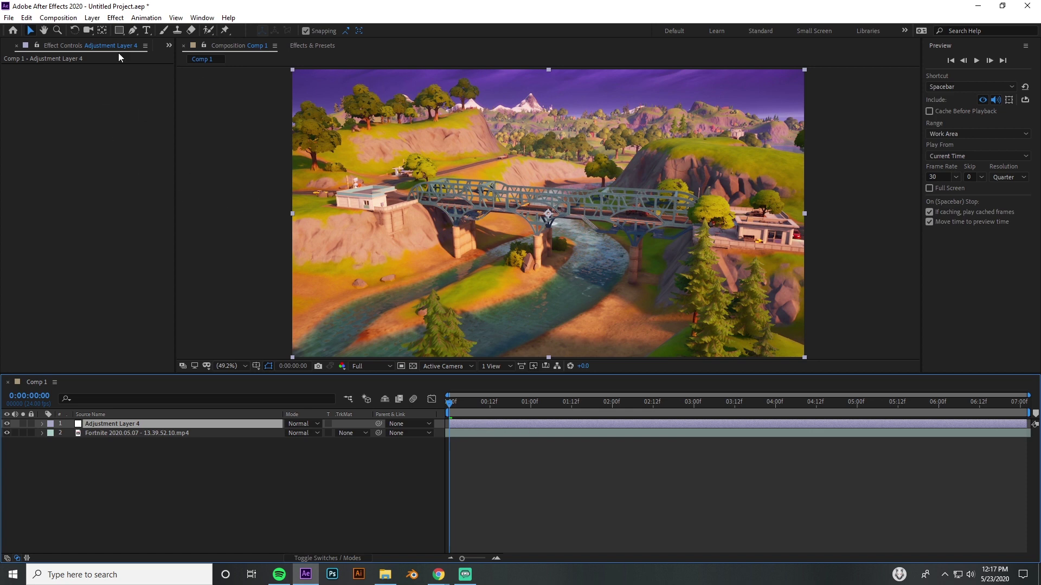
{"action": "left_click", "coordinate": [146, 18]}
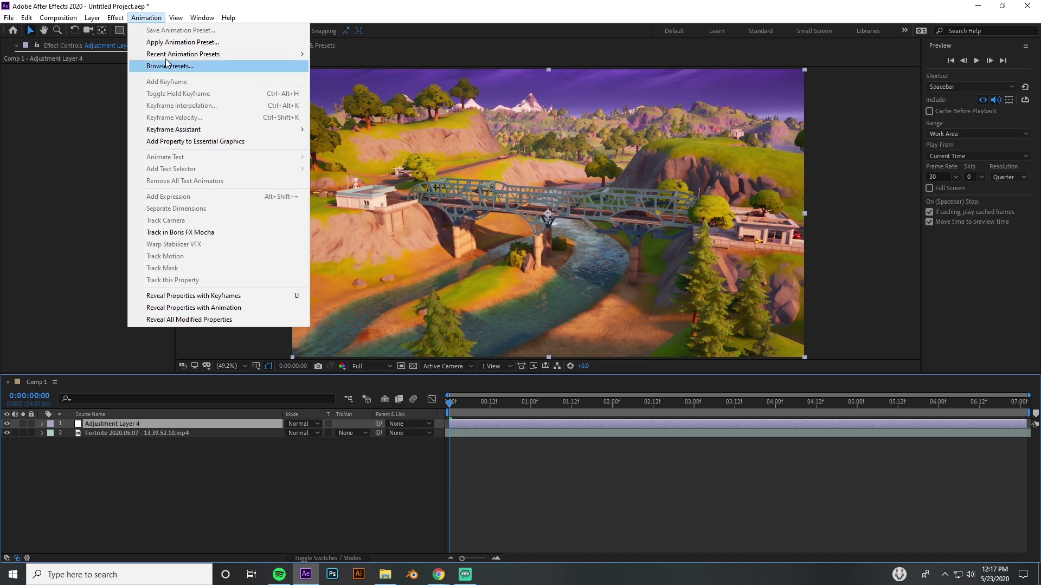
{"action": "mouse_move", "coordinate": [187, 59]}
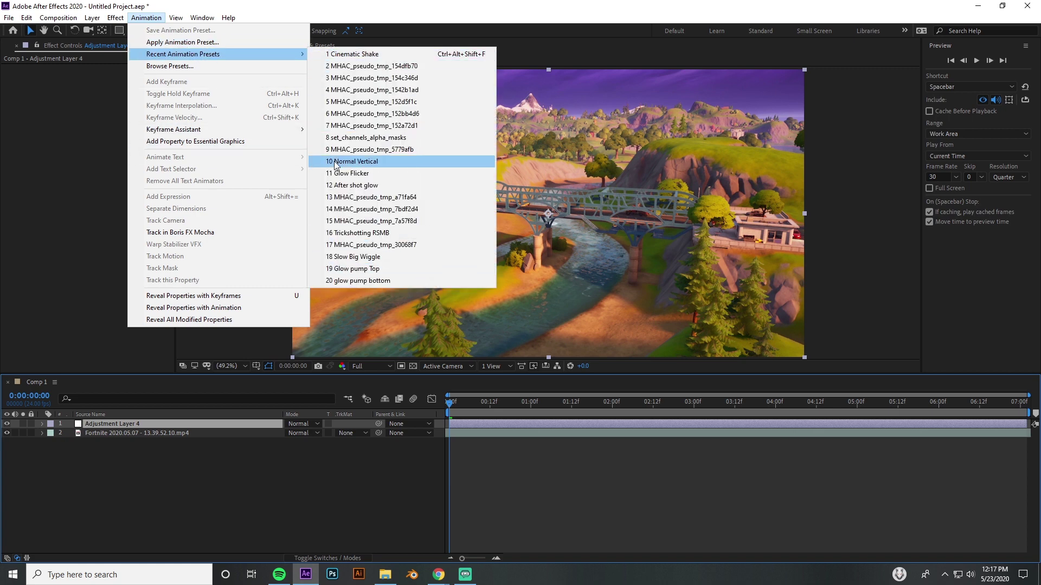
{"action": "left_click", "coordinate": [434, 455]}
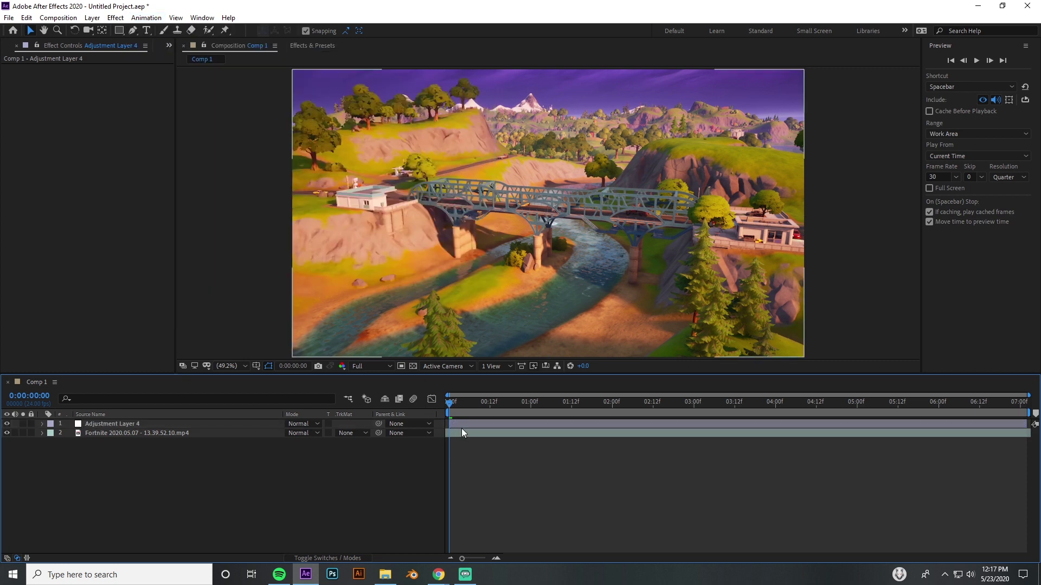
- Search effects for 'S_sha' and apply S_Shake to the adjustment layer
{"action": "key", "text": "ctrl+space"}
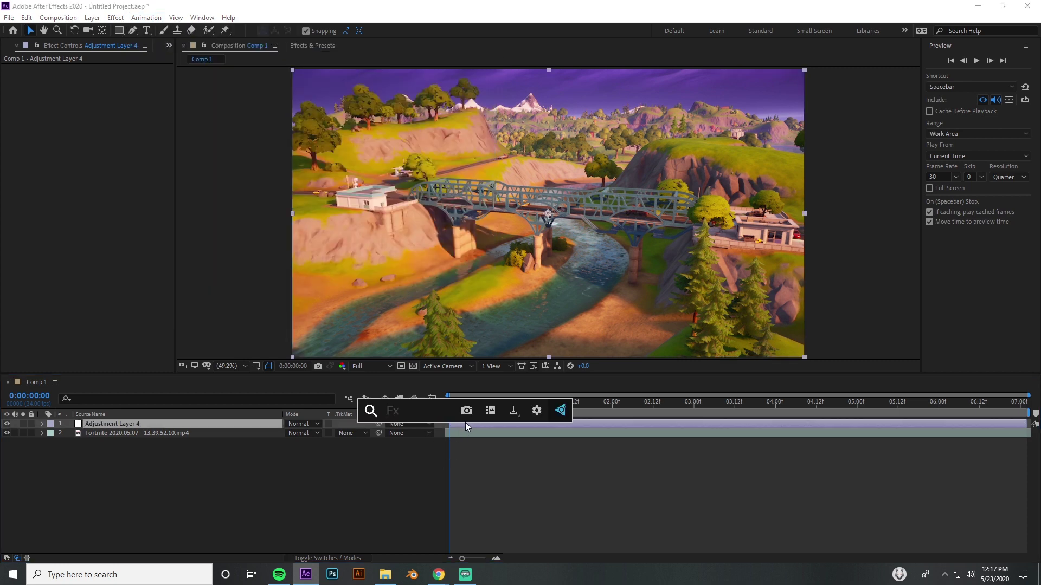
{"action": "type", "text": "S_"}
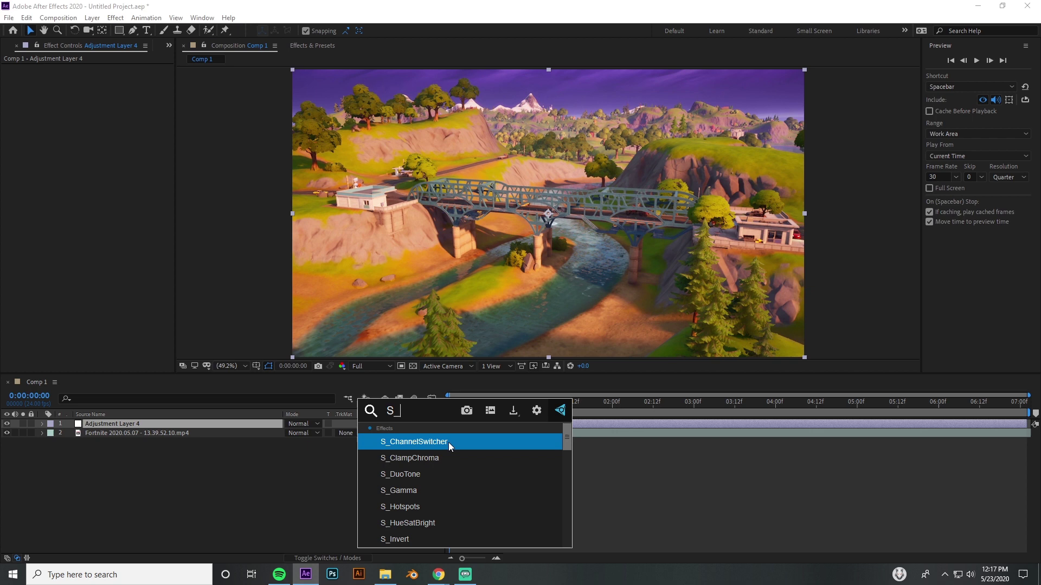
{"action": "type", "text": "sha"}
{"action": "left_click", "coordinate": [402, 460]}
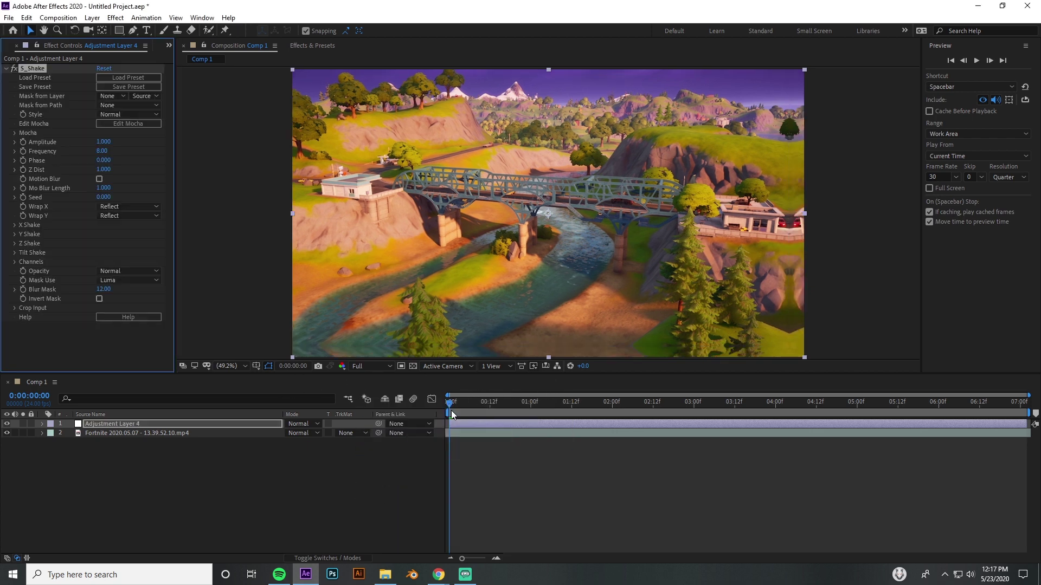
- In Effect Controls, set S_Shake Frequency to 1, Phase to 0.8, Z Dist to 0.9, and tick Motion Blur
{"action": "left_click_drag", "start_coordinate": [453, 413], "coordinate": [602, 407]}
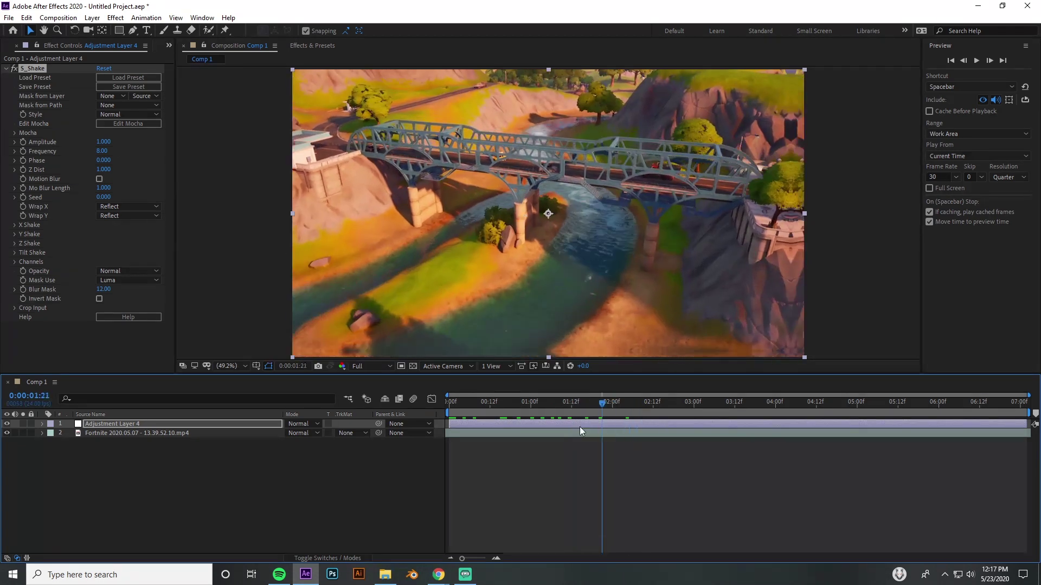
{"action": "key", "text": "Home"}
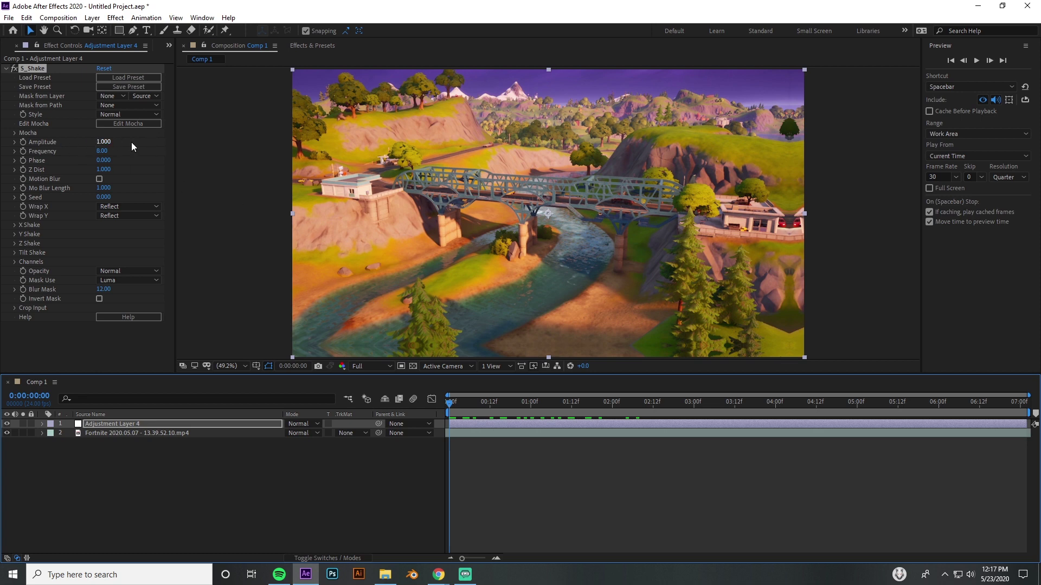
{"action": "left_click", "coordinate": [106, 158]}
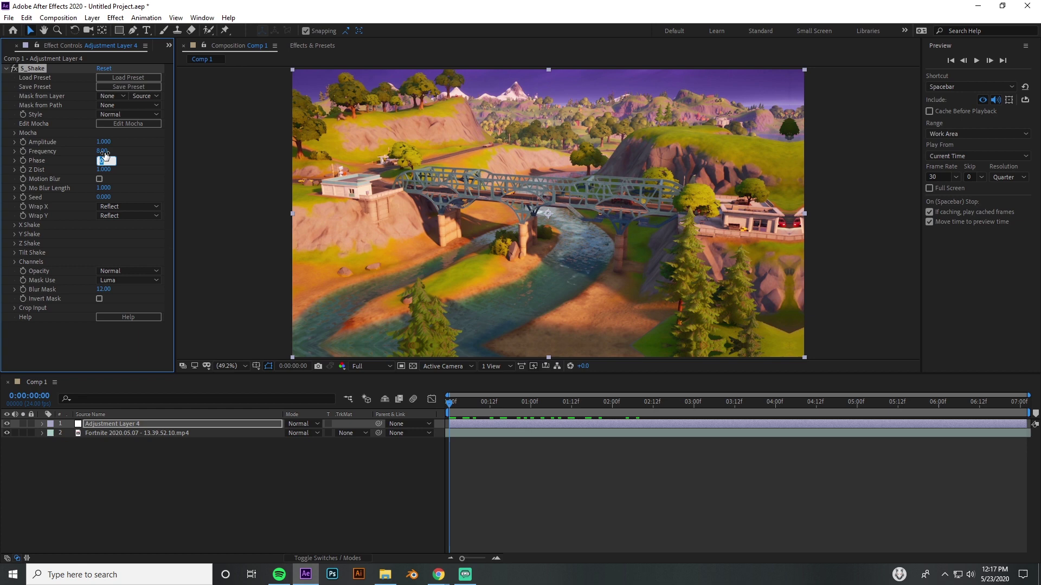
{"action": "left_click", "coordinate": [106, 152]}
{"action": "type", "text": "1"}
{"action": "left_click", "coordinate": [118, 161]}
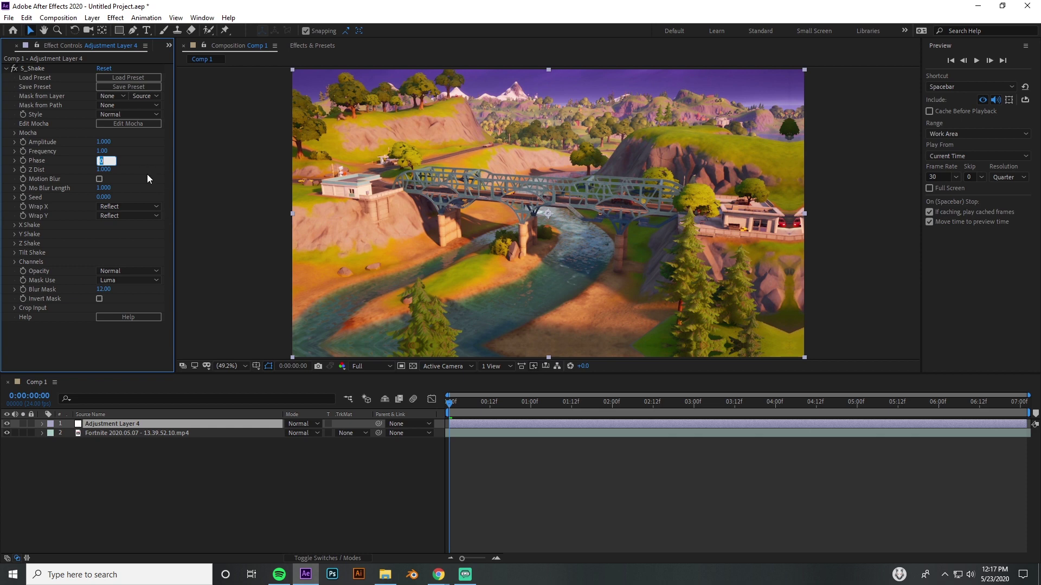
{"action": "key", "text": "BackSpace"}
{"action": "type", "text": ".8.8"}
{"action": "left_click", "coordinate": [111, 168]}
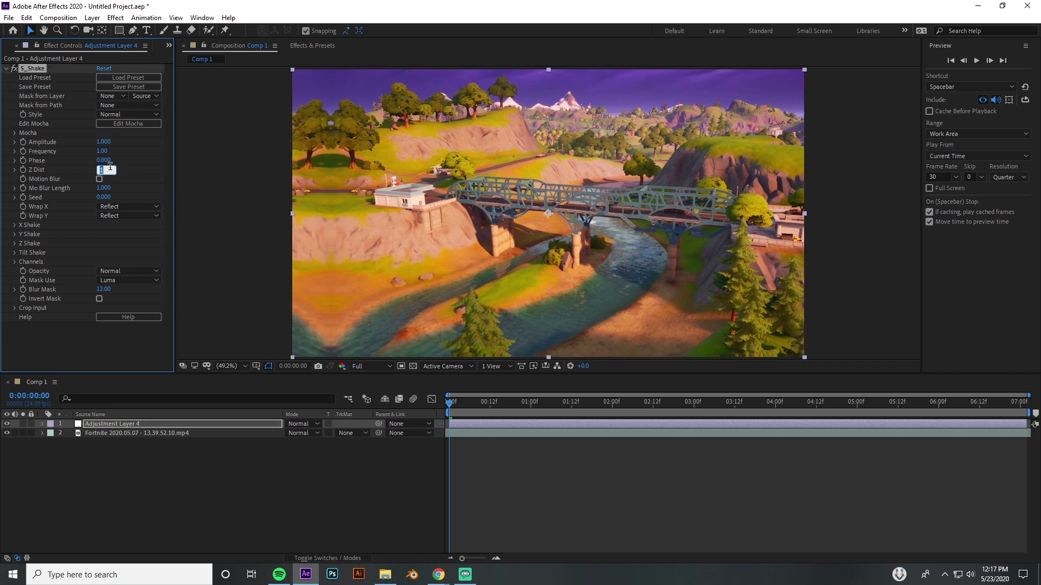
{"action": "key", "text": "BackSpace"}
{"action": "key", "text": "Return"}
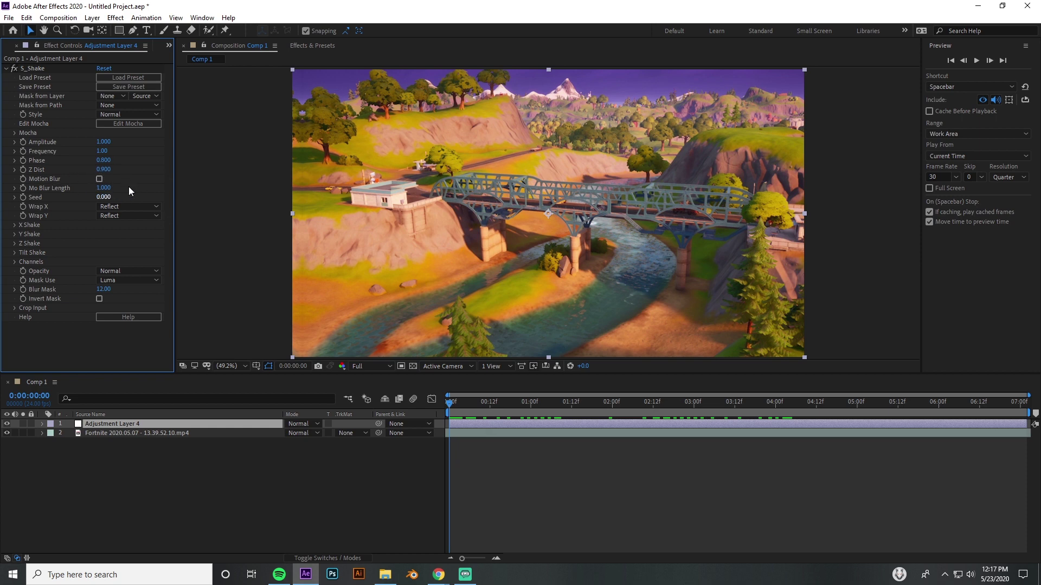
{"action": "left_click", "coordinate": [99, 178]}
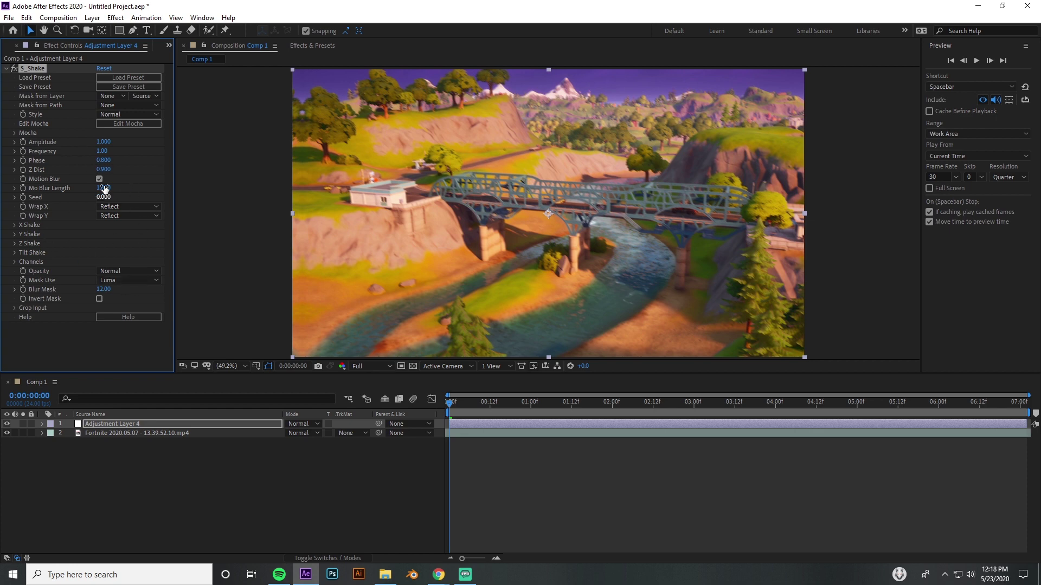
- Expand X Shake and change X Rand Amp from 192 to 72
{"action": "left_click", "coordinate": [15, 226]}
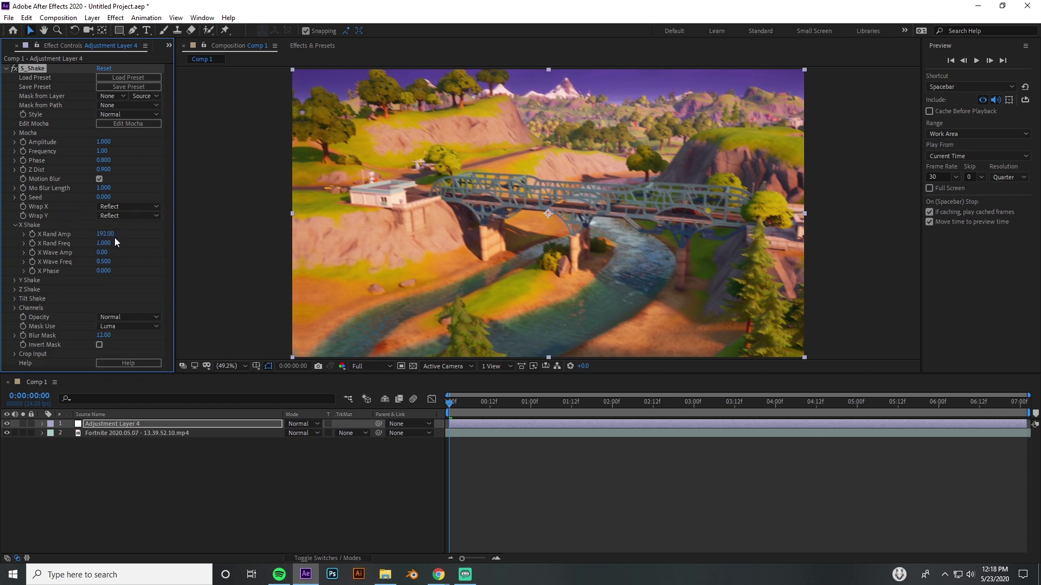
{"action": "mouse_move", "coordinate": [450, 401]}
{"action": "left_mouse_down"}
{"action": "mouse_move", "coordinate": [681, 418]}
{"action": "mouse_move", "coordinate": [821, 414]}
{"action": "mouse_move", "coordinate": [450, 401]}
{"action": "left_mouse_up"}
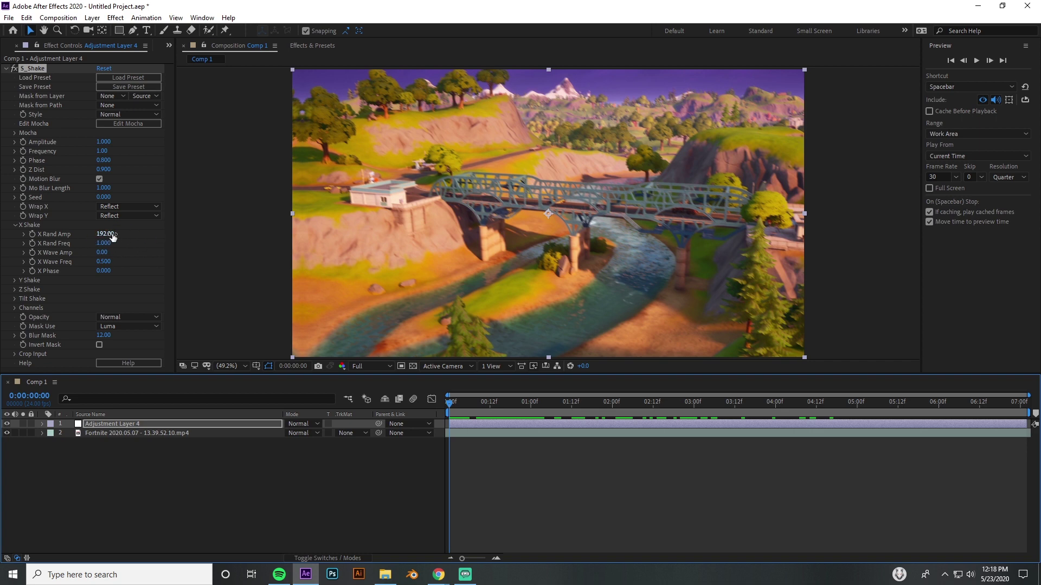
{"action": "left_click", "coordinate": [112, 234]}
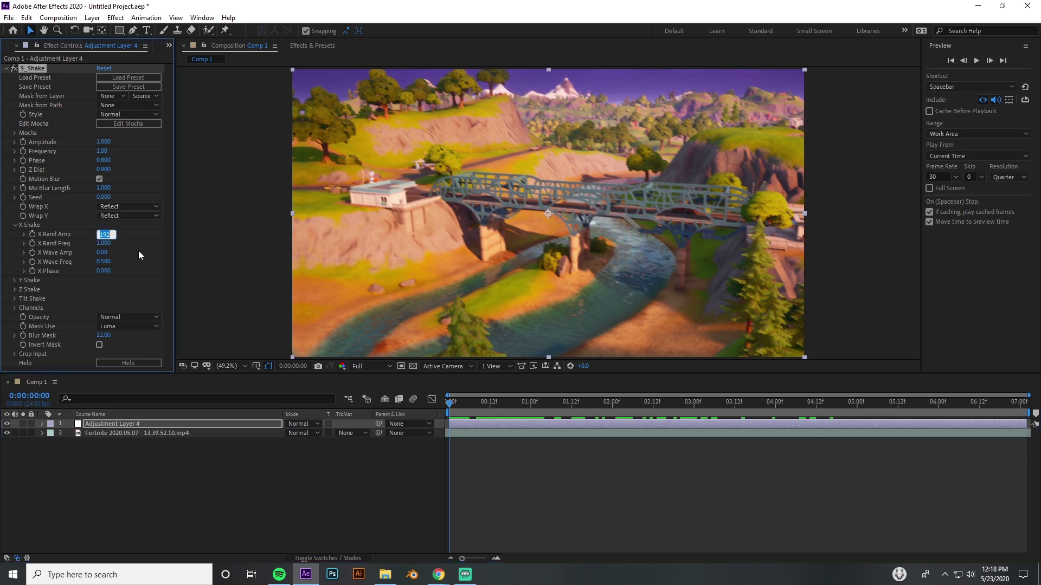
{"action": "type", "text": "72"}
{"action": "key", "text": "Return"}
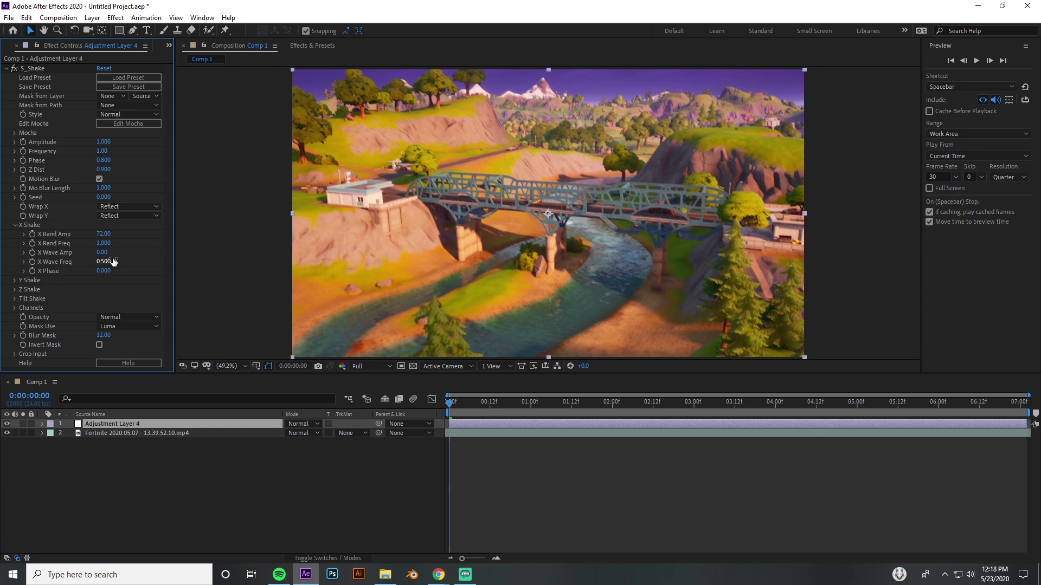
- Collapse X Shake, expand Y Shake, and set Y Rand Amp to 36
{"action": "left_click", "coordinate": [15, 225]}
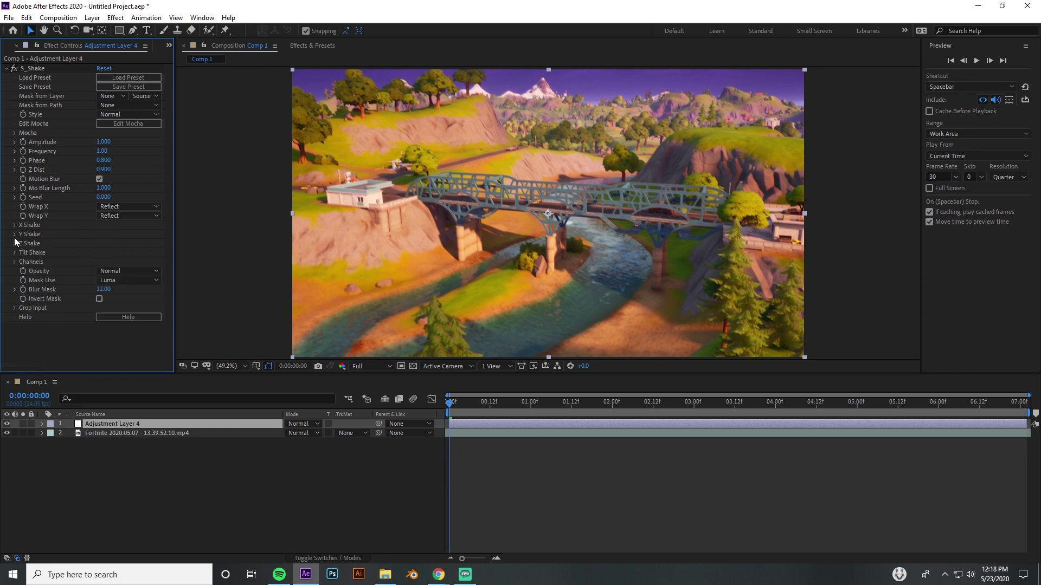
{"action": "left_click", "coordinate": [14, 235]}
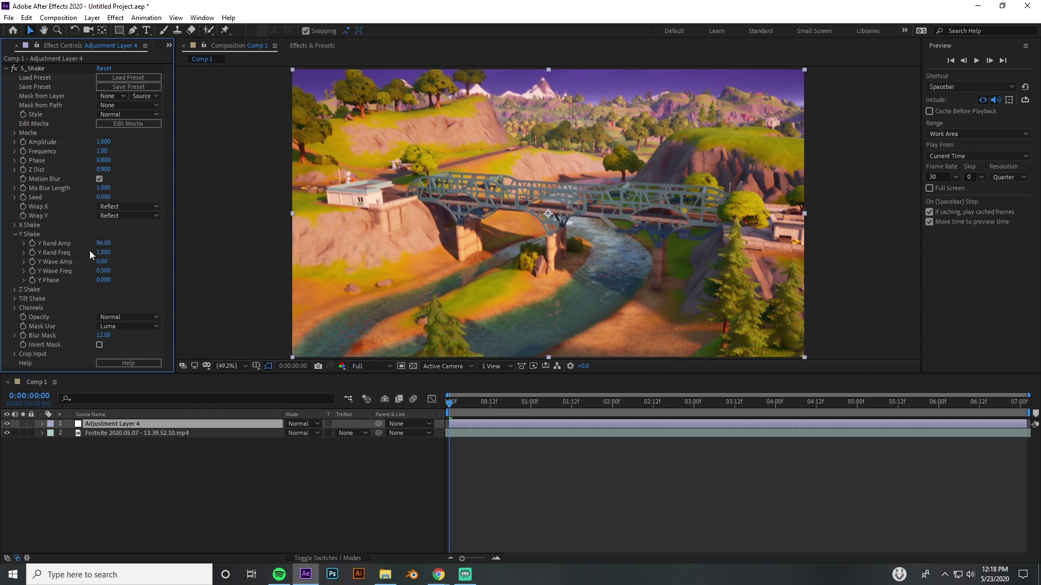
{"action": "mouse_move", "coordinate": [105, 246]}
{"action": "left_mouse_down"}
{"action": "mouse_move", "coordinate": [92, 242]}
{"action": "mouse_move", "coordinate": [106, 244]}
{"action": "left_mouse_up"}
{"action": "left_click", "coordinate": [106, 244]}
{"action": "type", "text": "36"}
{"action": "key", "text": "Return"}
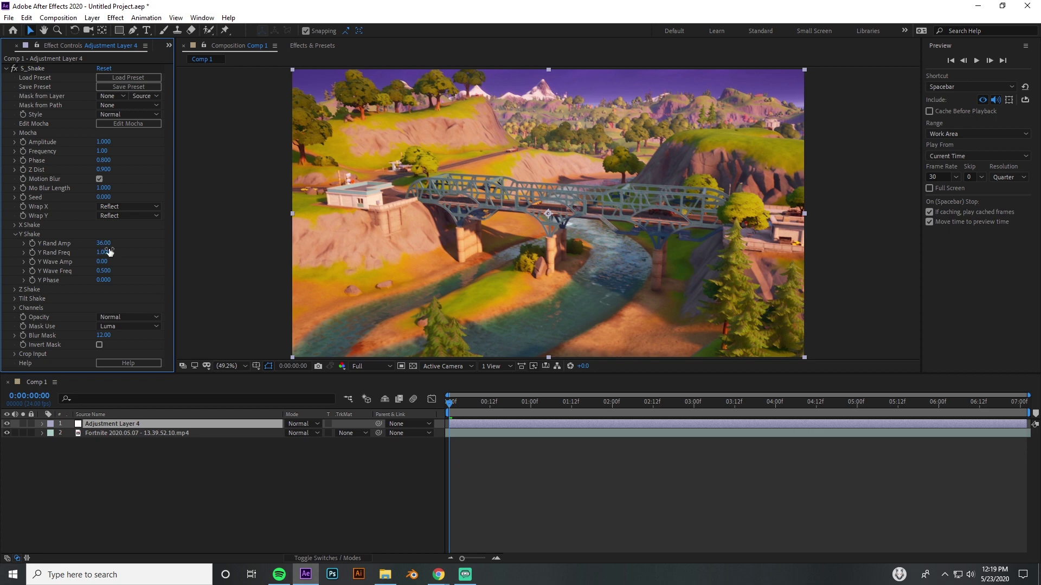
- Collapse Y Shake, check the Z Shake settings, and preview the shaken clip
{"action": "left_click", "coordinate": [15, 235]}
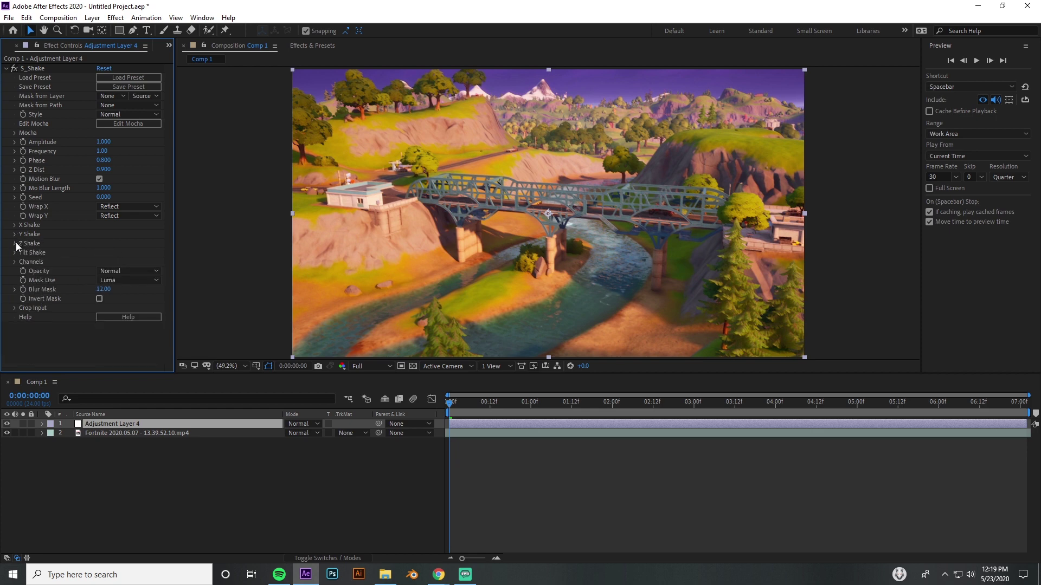
{"action": "left_click", "coordinate": [15, 243]}
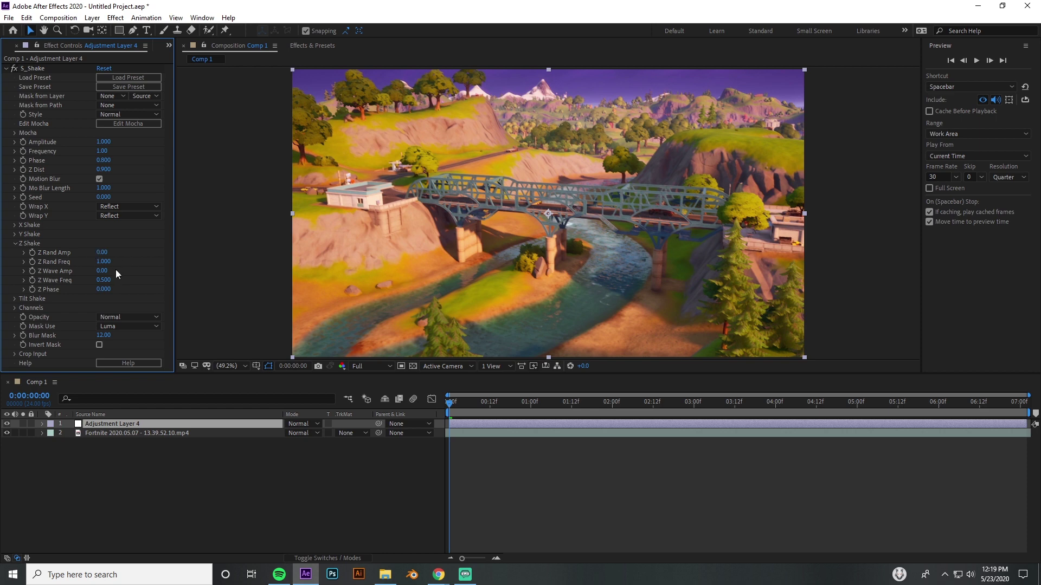
{"action": "left_click", "coordinate": [15, 242]}
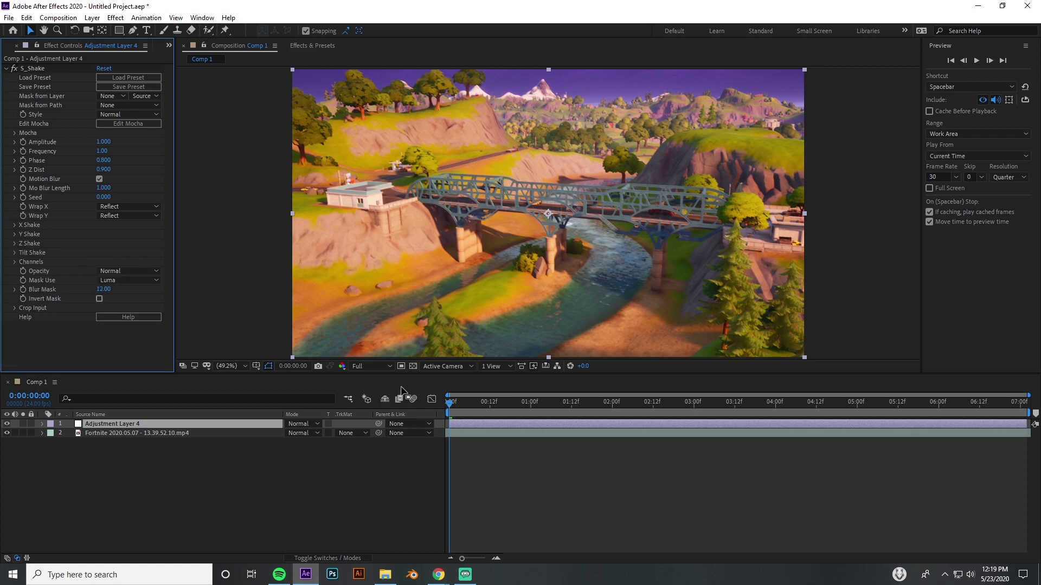
{"action": "left_click_drag", "start_coordinate": [448, 403], "coordinate": [852, 420]}
{"action": "left_click", "coordinate": [14, 68]}
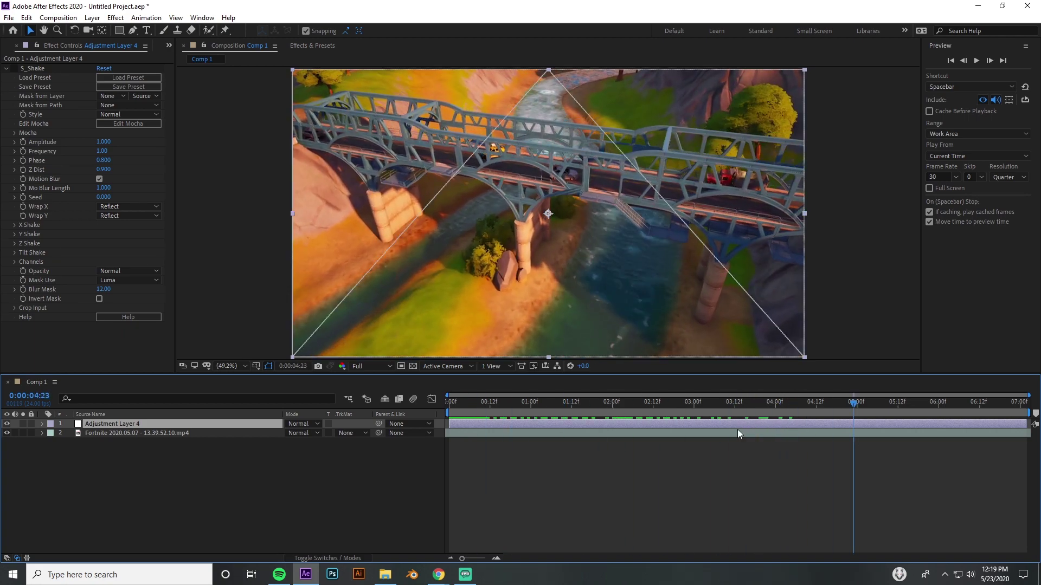
{"action": "key", "text": "Home"}
{"action": "left_click", "coordinate": [14, 69]}
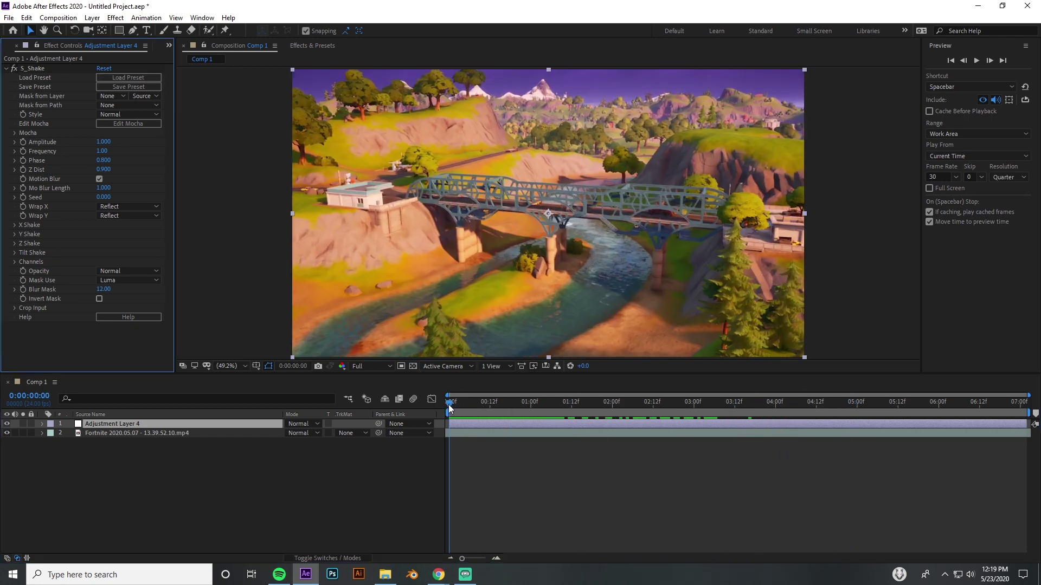
{"action": "left_click_drag", "start_coordinate": [448, 404], "coordinate": [375, 403]}
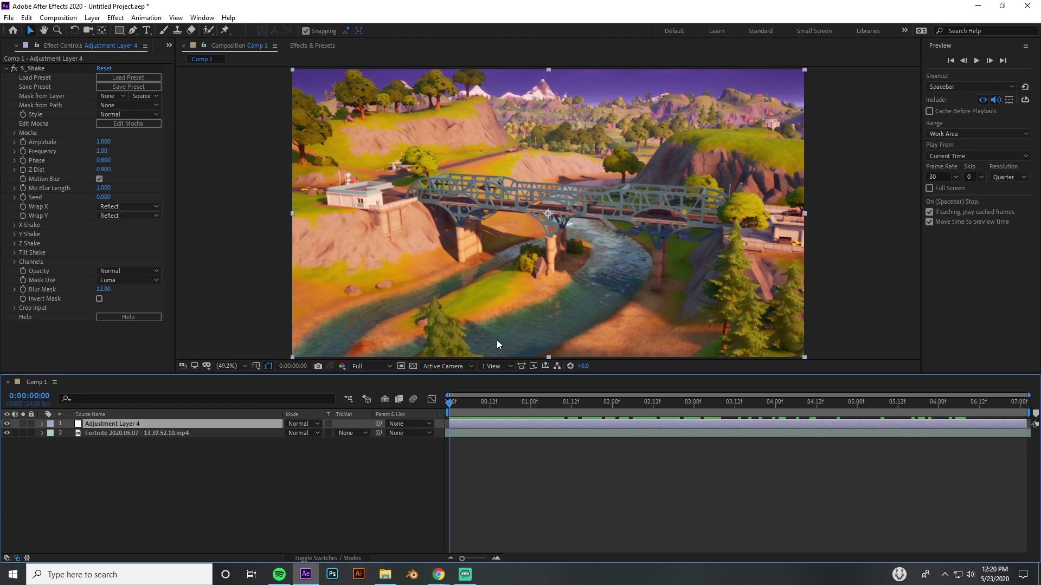
{"action": "left_click_drag", "start_coordinate": [450, 412], "coordinate": [853, 453]}
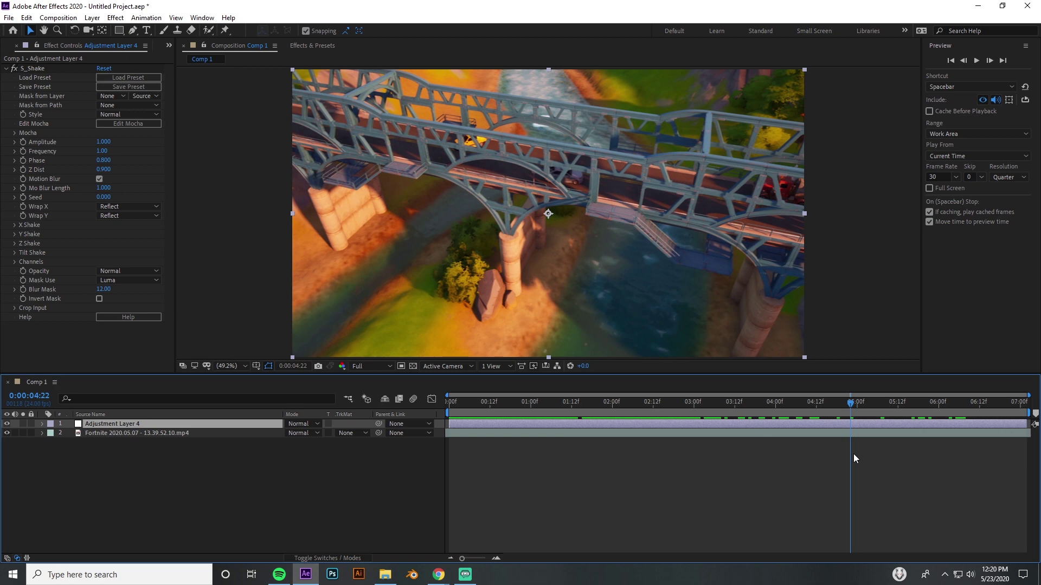